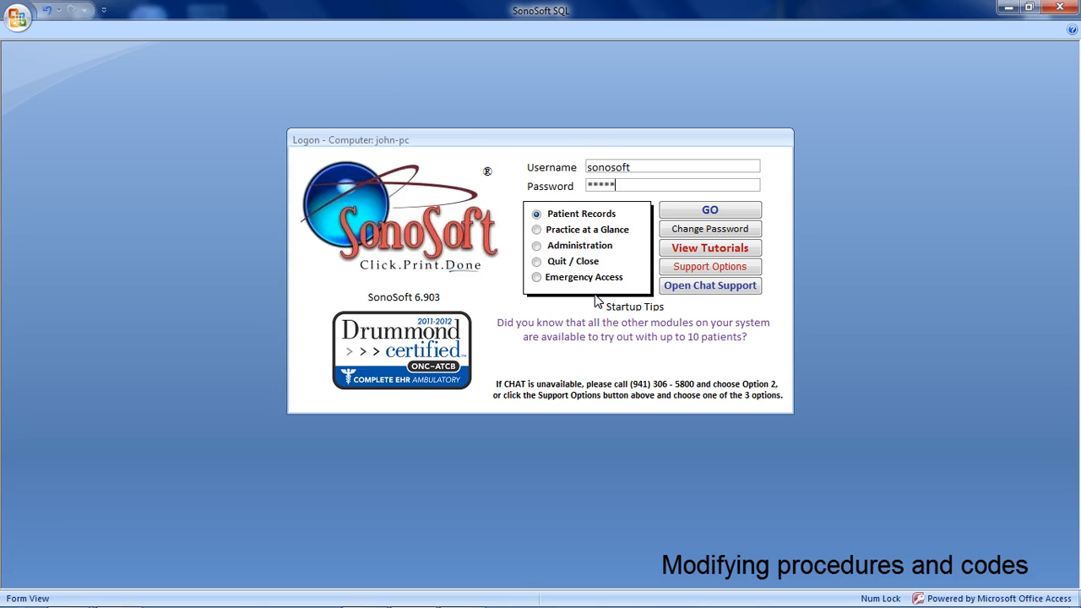
# Log on to Administration and open the Modify procedure/service list.
pyautogui.click(579, 245)
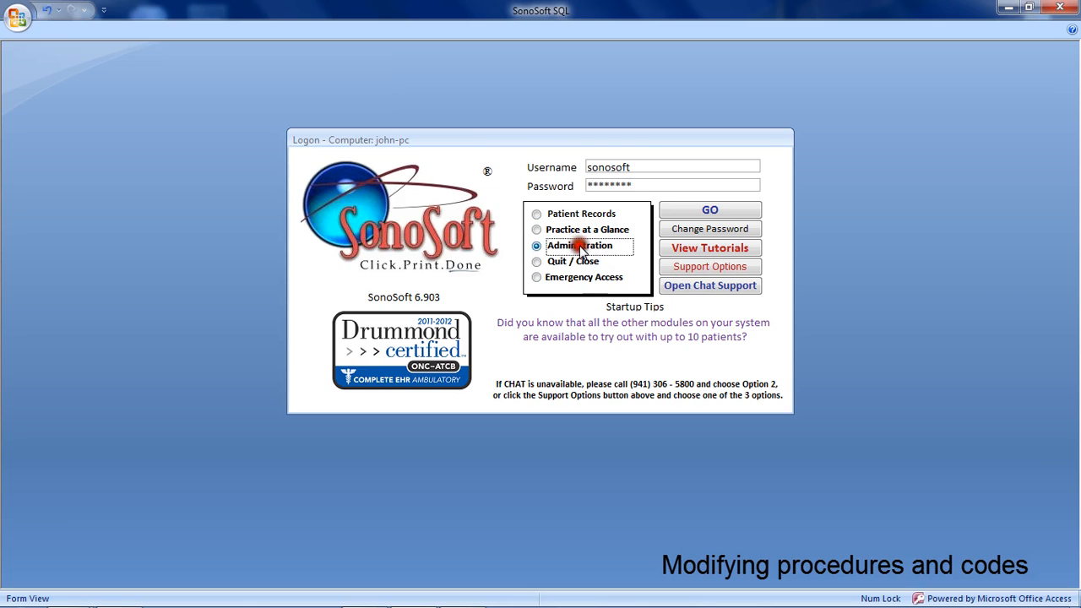
pyautogui.click(717, 210)
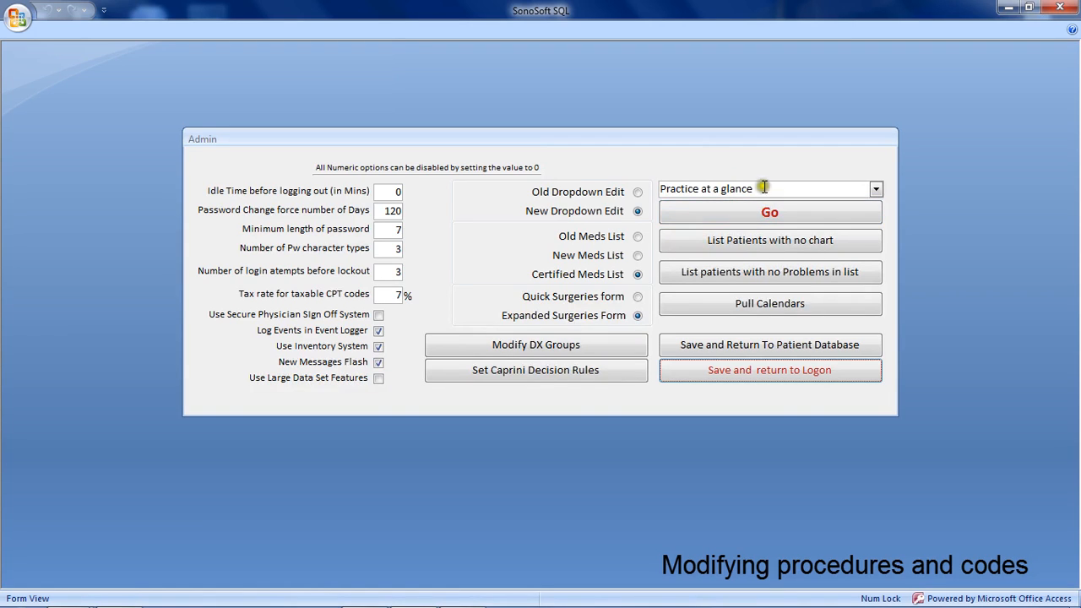
pyautogui.click(876, 190)
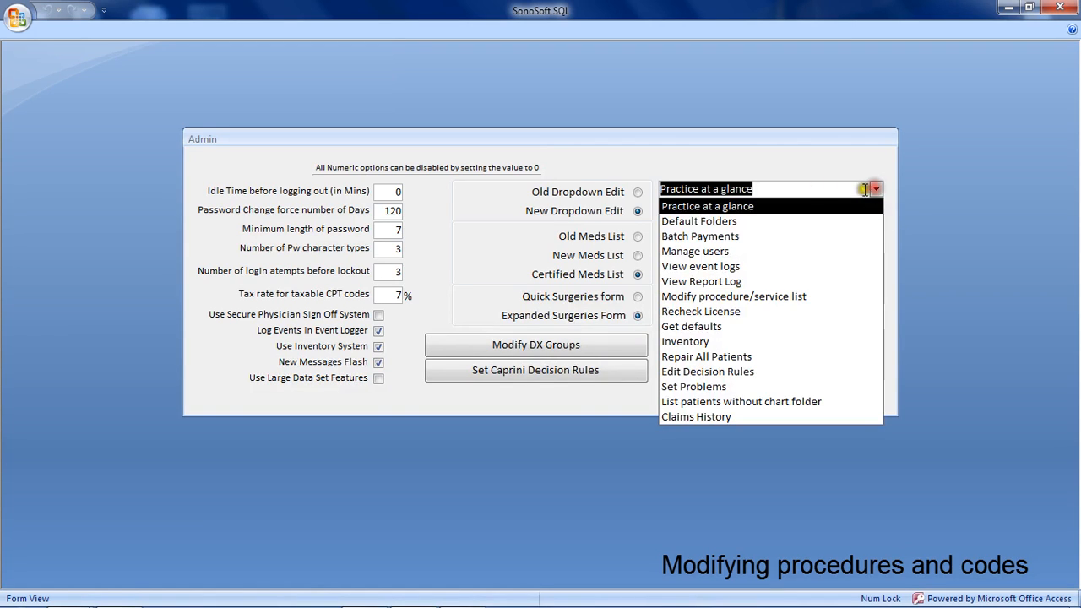
pyautogui.click(775, 297)
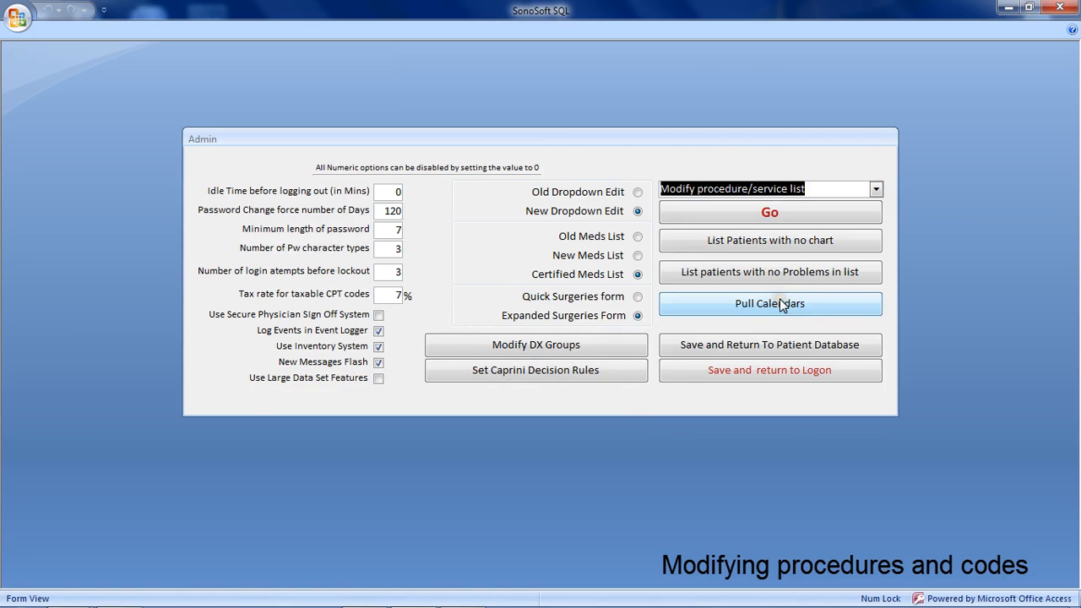
pyautogui.click(785, 214)
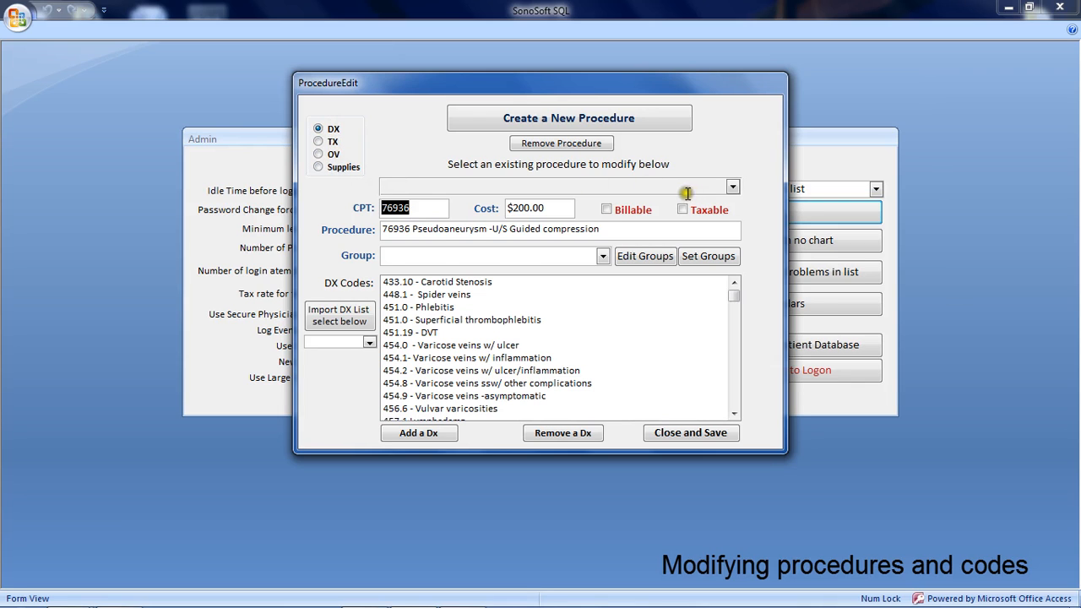
# Review the existing procedures in the DX and OV categories, then return to the DX category.
pyautogui.click(732, 187)
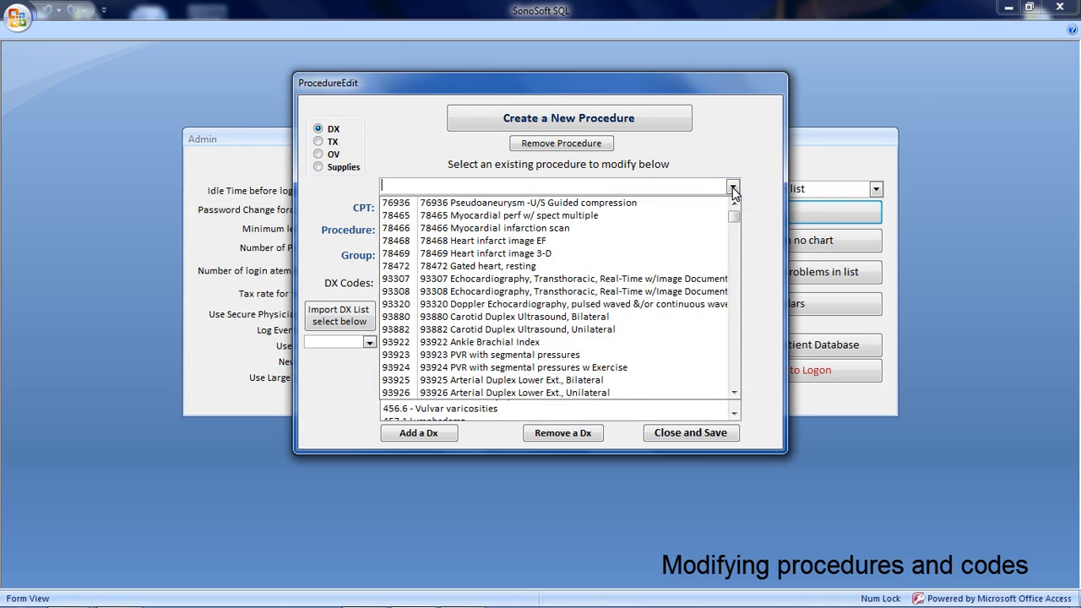
pyautogui.click(732, 186)
pyautogui.click(318, 154)
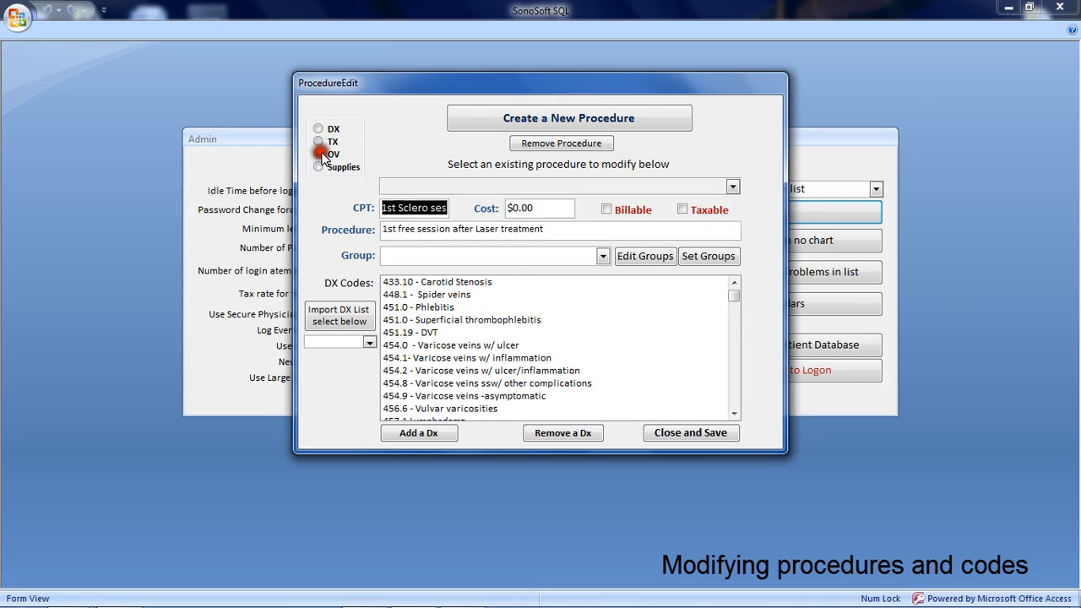
pyautogui.click(730, 187)
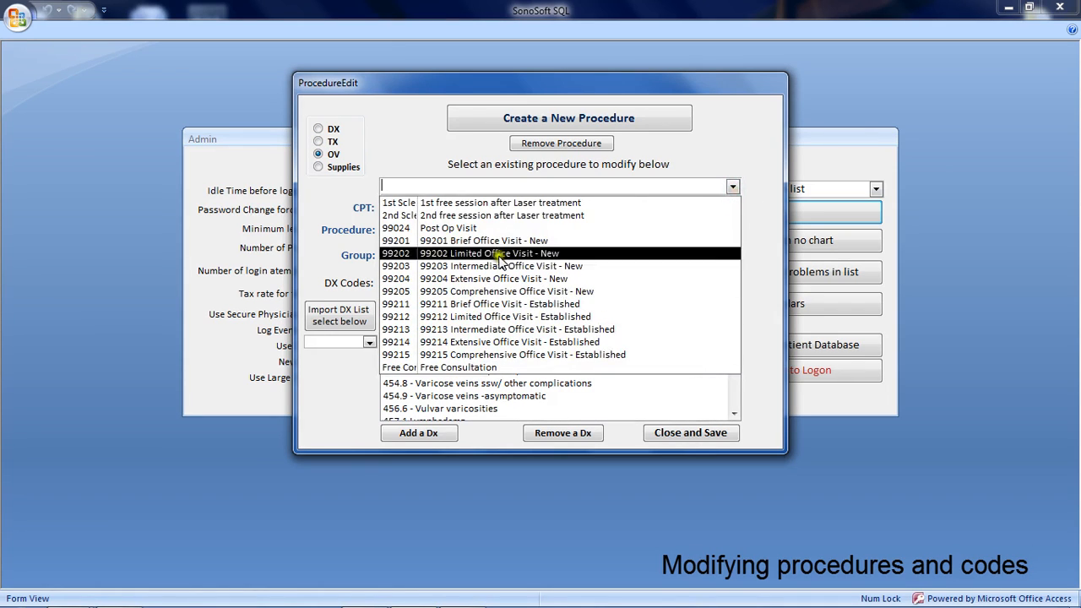
pyautogui.click(318, 129)
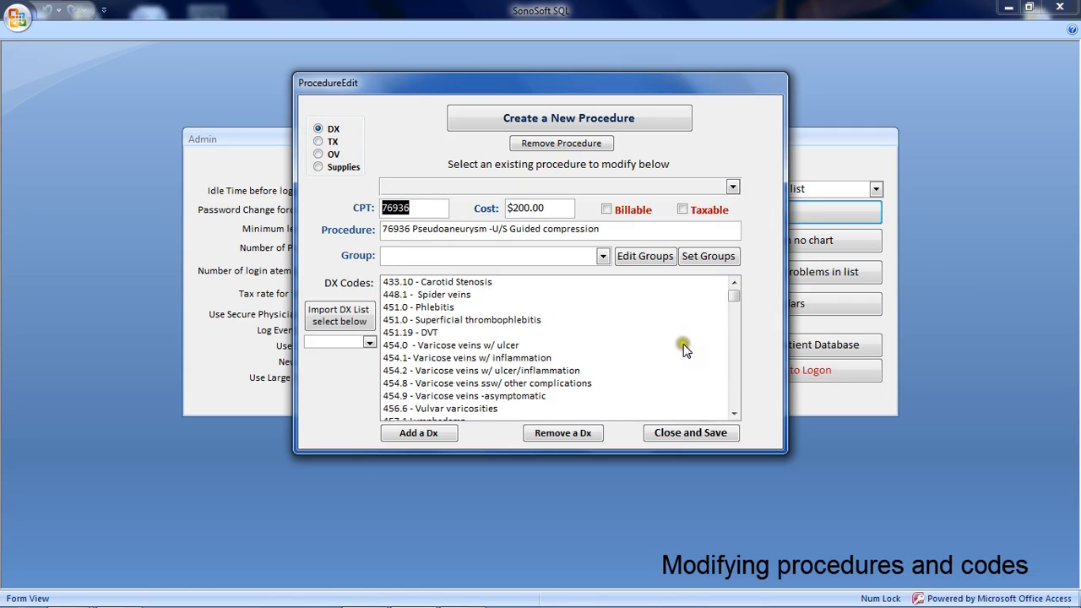
# Create a DX procedure with CPT 76858, name "76858 Doppler ultrasound" and cost $253.00, and mark it billable.
pyautogui.click(538, 117)
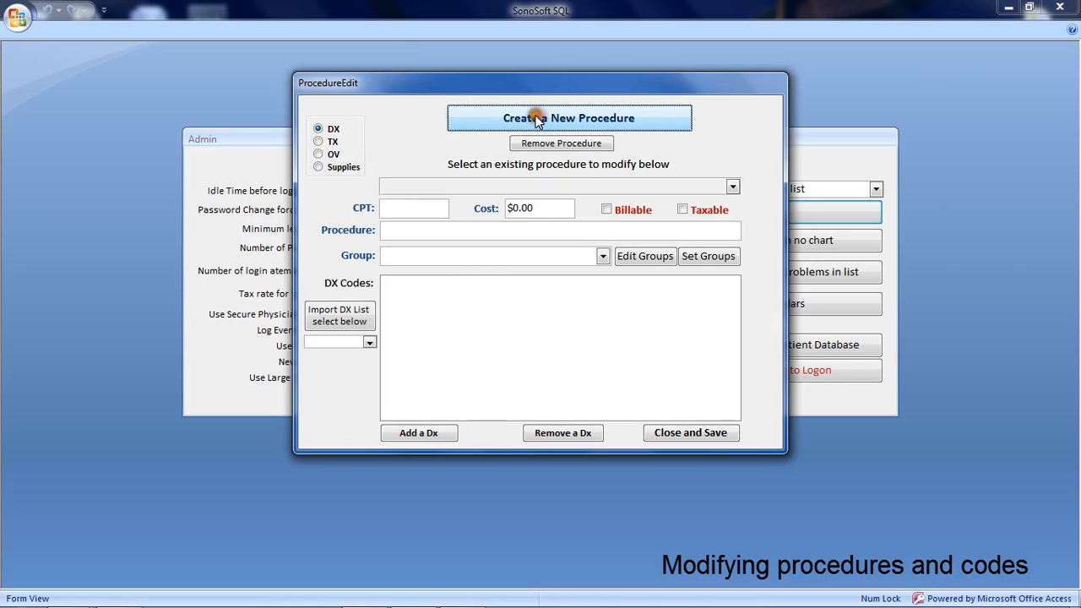
pyautogui.click(425, 207)
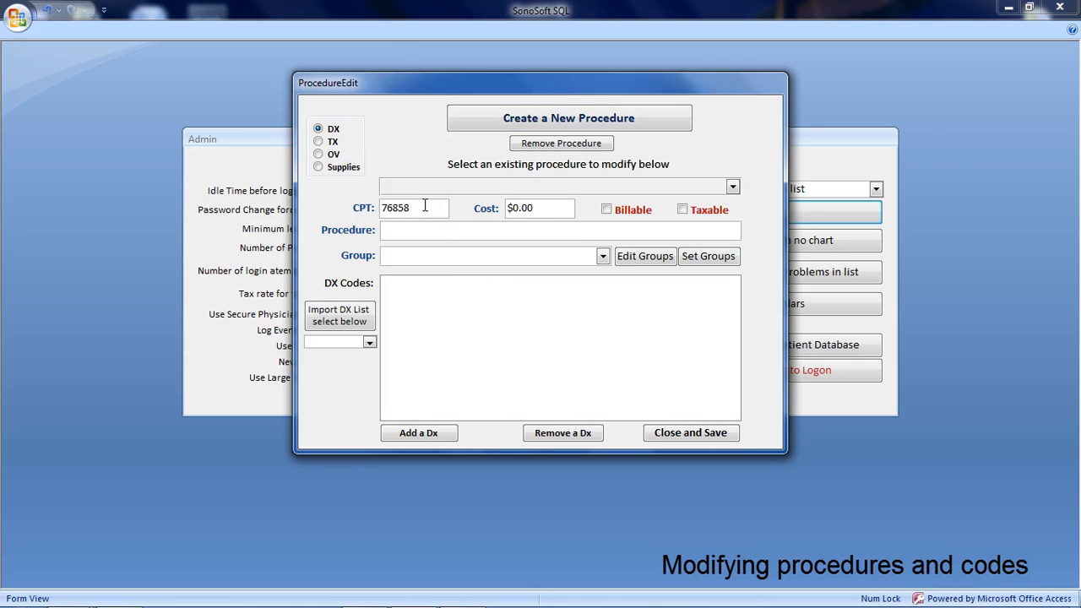
pyautogui.click(425, 227)
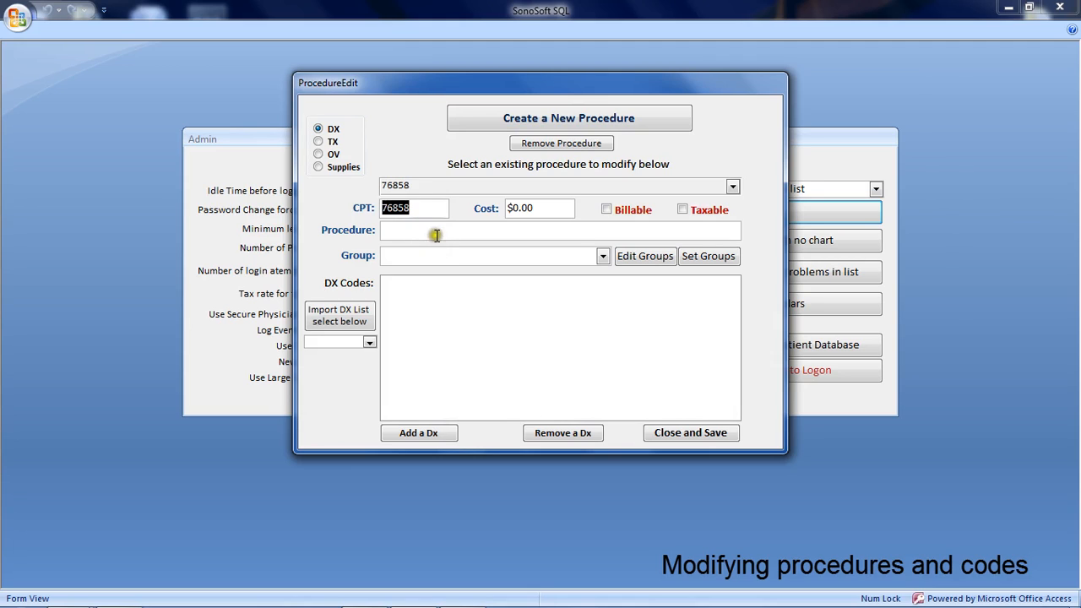
pyautogui.click(435, 234)
pyautogui.write('76858')
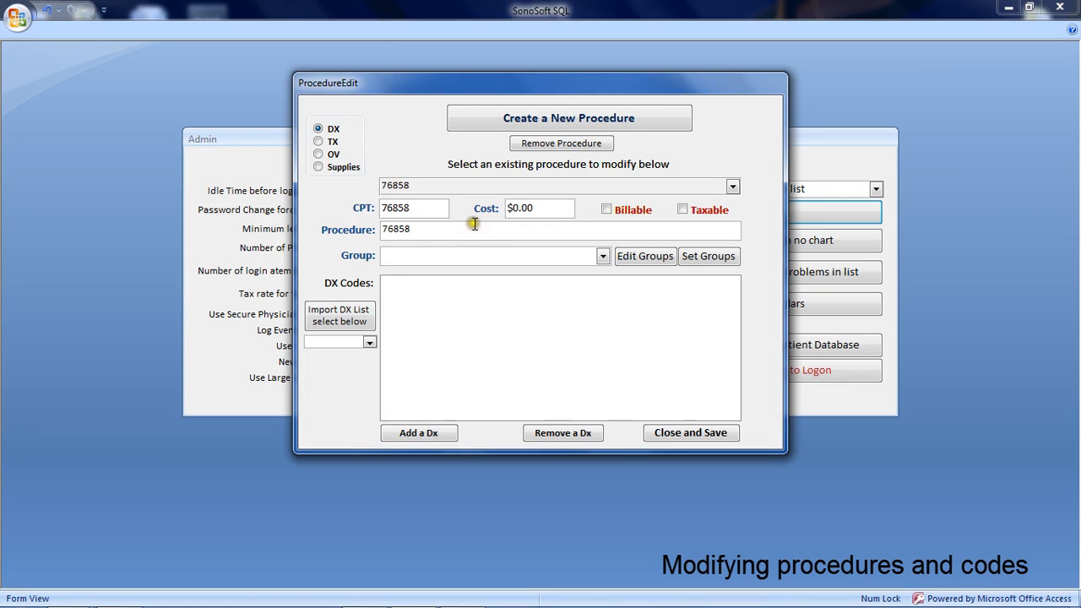
pyautogui.write(' Doppler ultrasound')
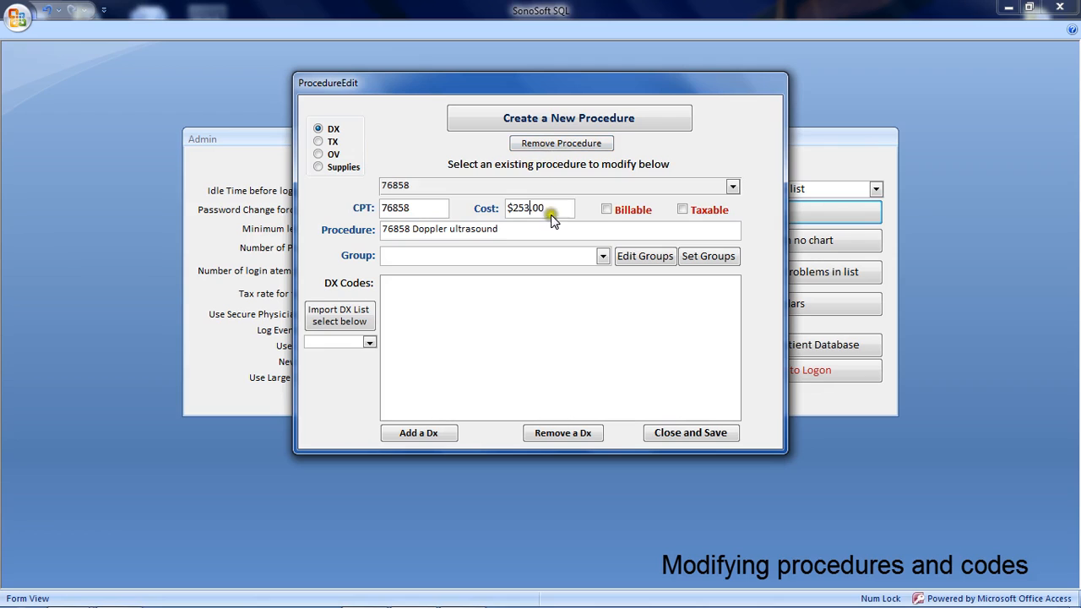
pyautogui.click(605, 210)
# Check the Admin settings behind the procedure editor and the procedure groups available for selection.
pyautogui.moveTo(557, 82); pyautogui.dragTo(764, 411)
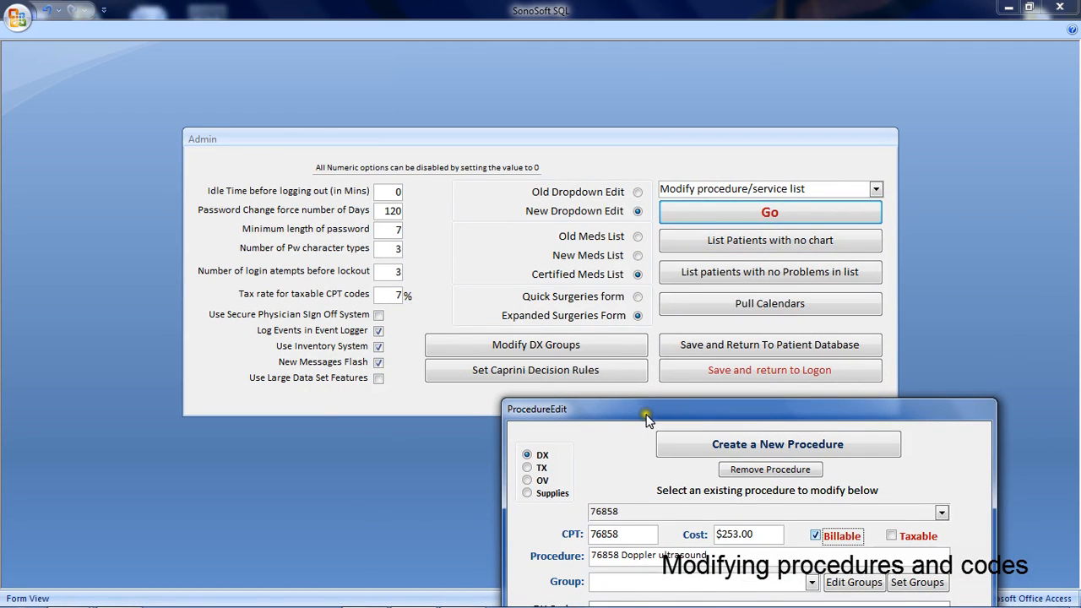
pyautogui.moveTo(646, 418); pyautogui.dragTo(461, 83)
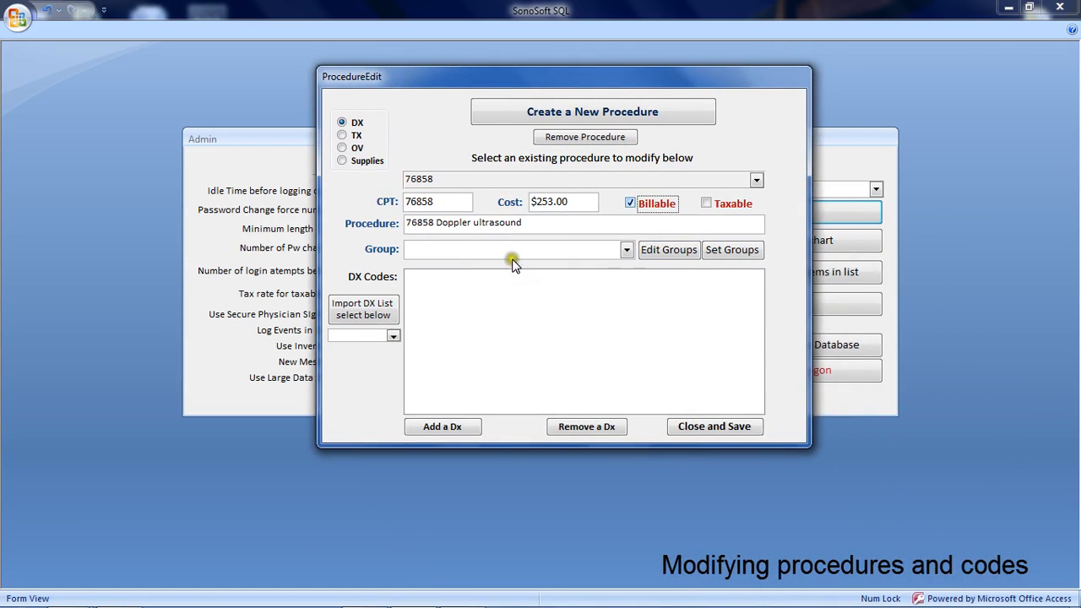
pyautogui.click(626, 249)
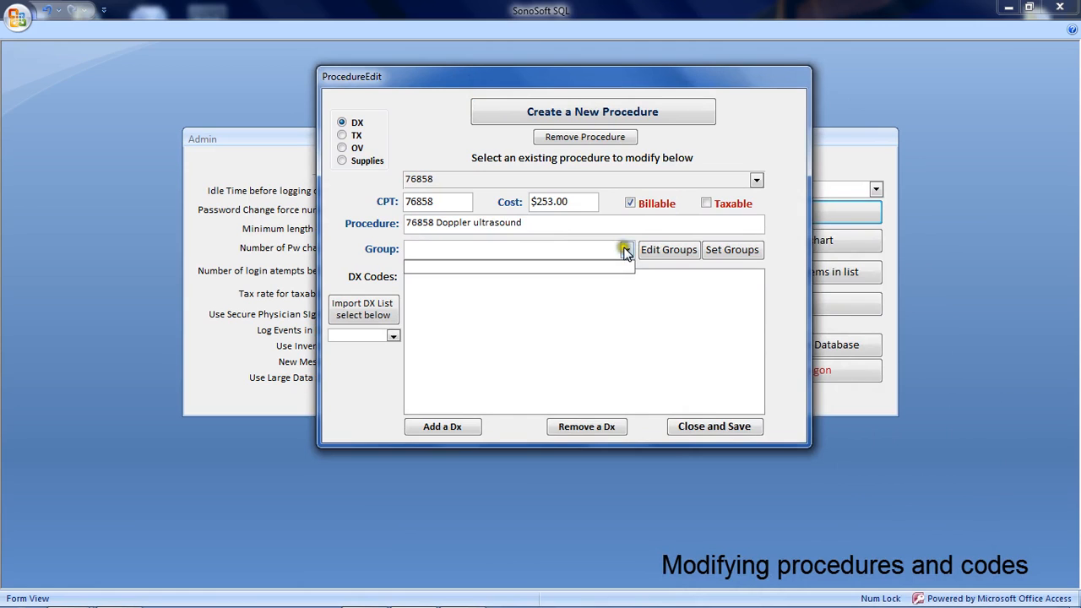
pyautogui.click(625, 249)
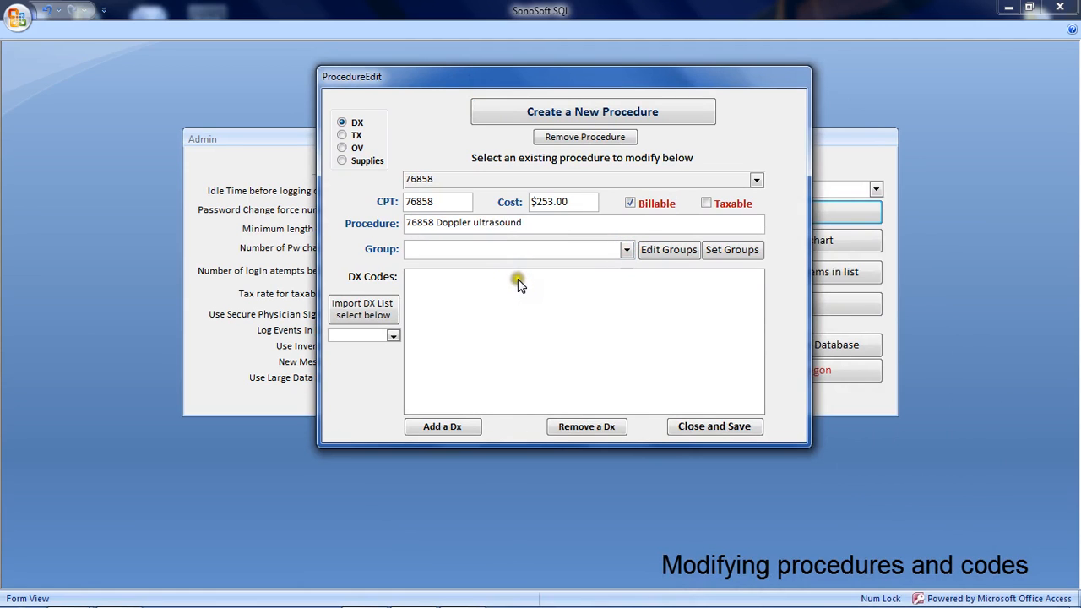
# Add a procedure group named "Ultrasound procedures" and assign it to the Doppler ultrasound procedure.
pyautogui.click(664, 248)
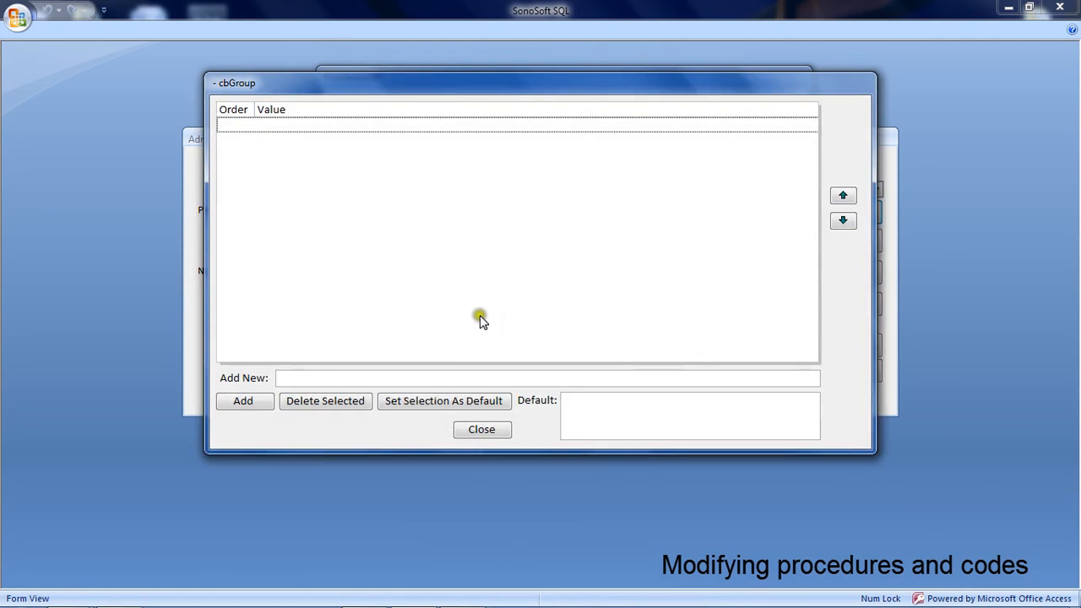
pyautogui.click(388, 377)
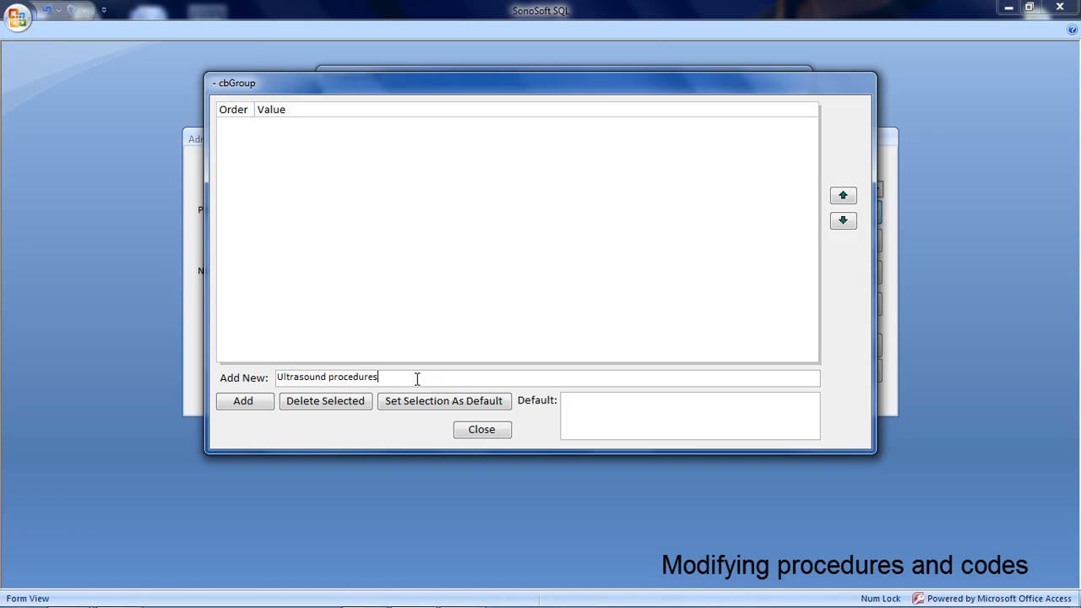
pyautogui.click(242, 399)
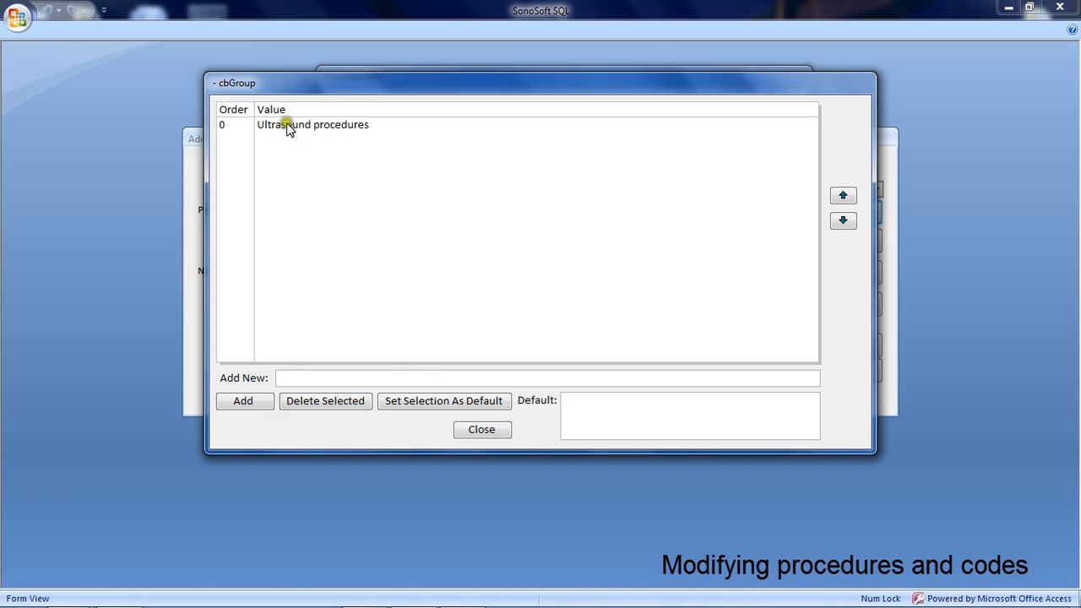
pyautogui.click(488, 430)
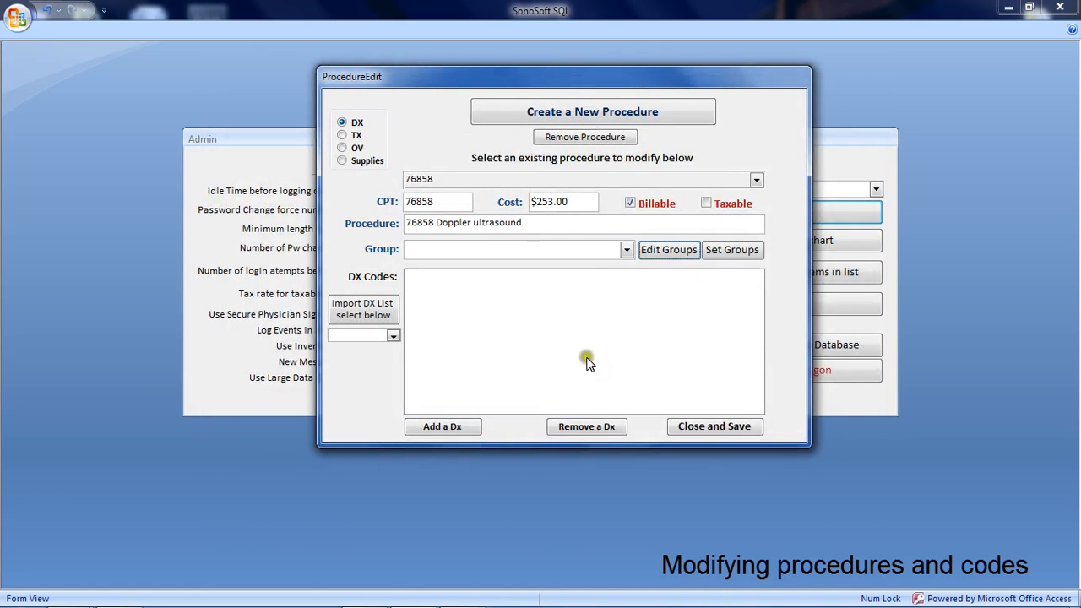
pyautogui.click(626, 249)
pyautogui.click(601, 267)
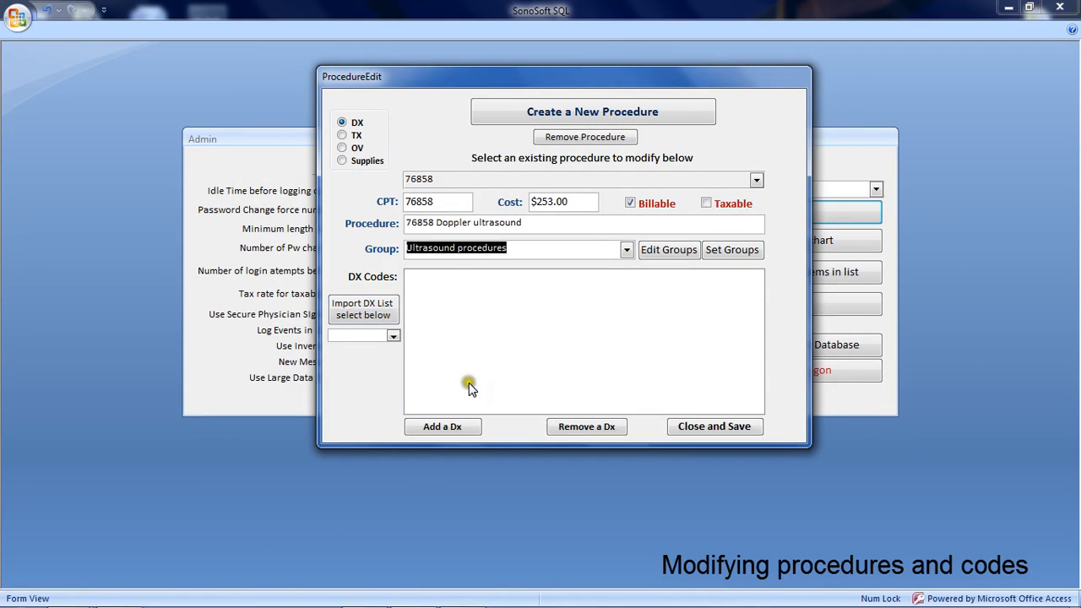
# Import the phlebology DX list into the Doppler ultrasound procedure, replacing its DX codes.
pyautogui.click(393, 336)
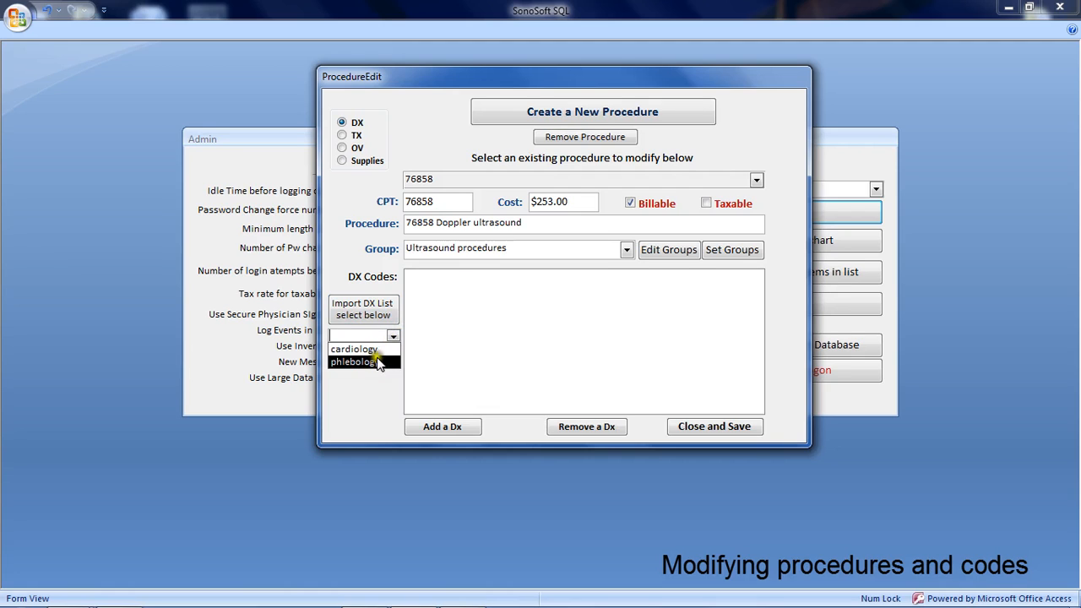
pyautogui.click(377, 363)
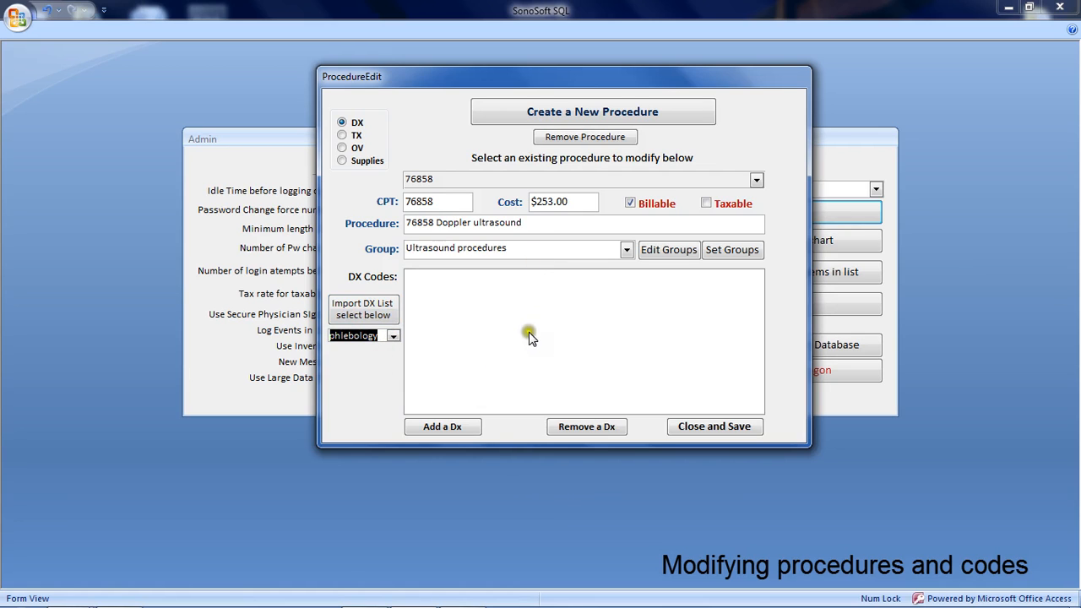
pyautogui.click(362, 309)
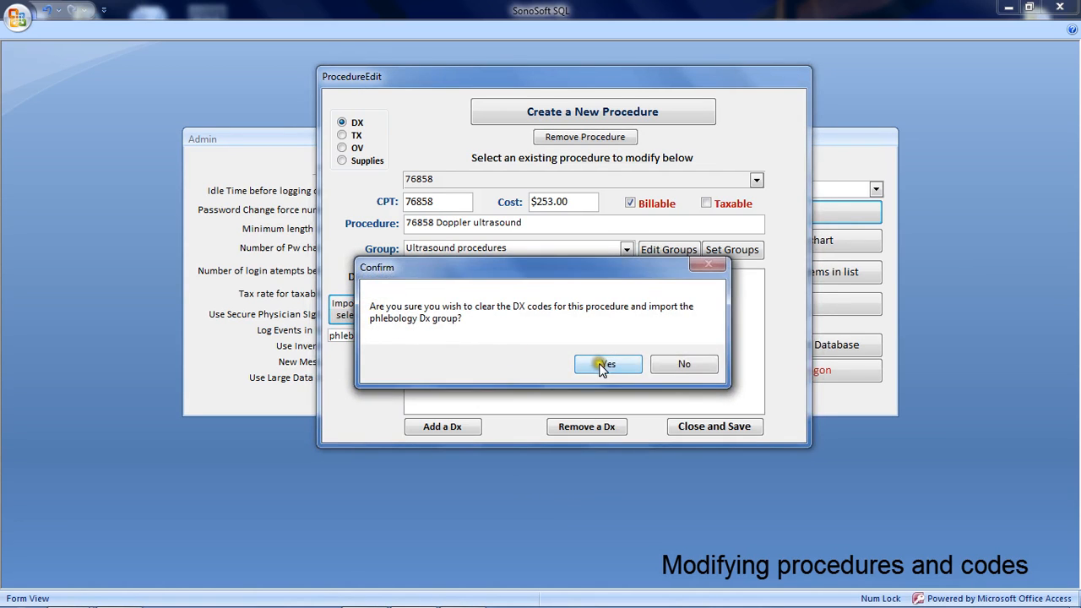
pyautogui.click(603, 365)
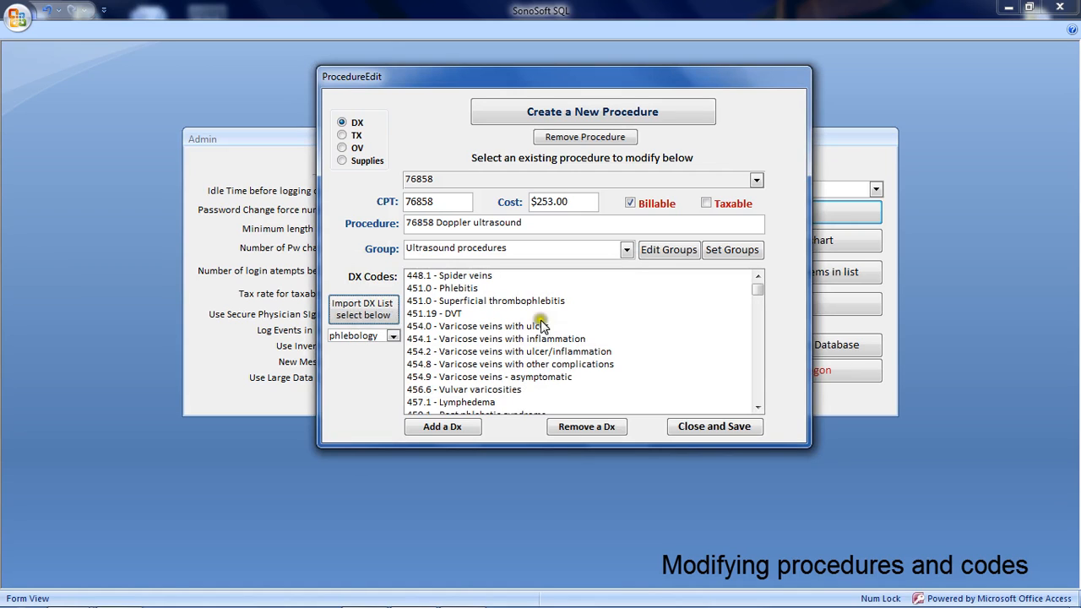
# Remove DX codes 448.1 Spider veins, 457.1 Lymphedema and 682.6 Cellulitis from the procedure, and save it.
pyautogui.click(498, 276)
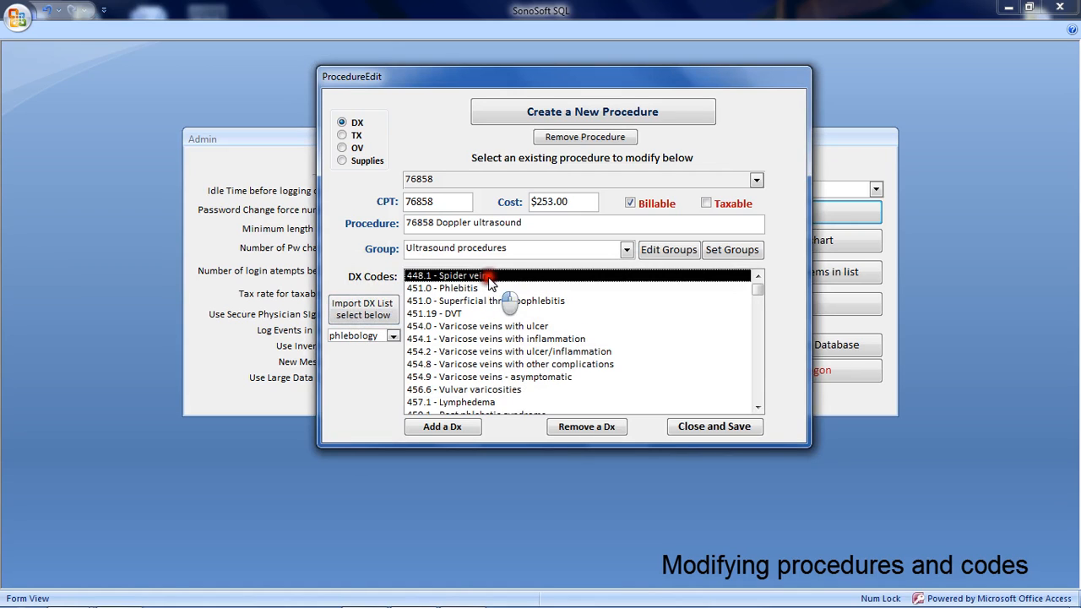
pyautogui.click(580, 433)
pyautogui.click(580, 433)
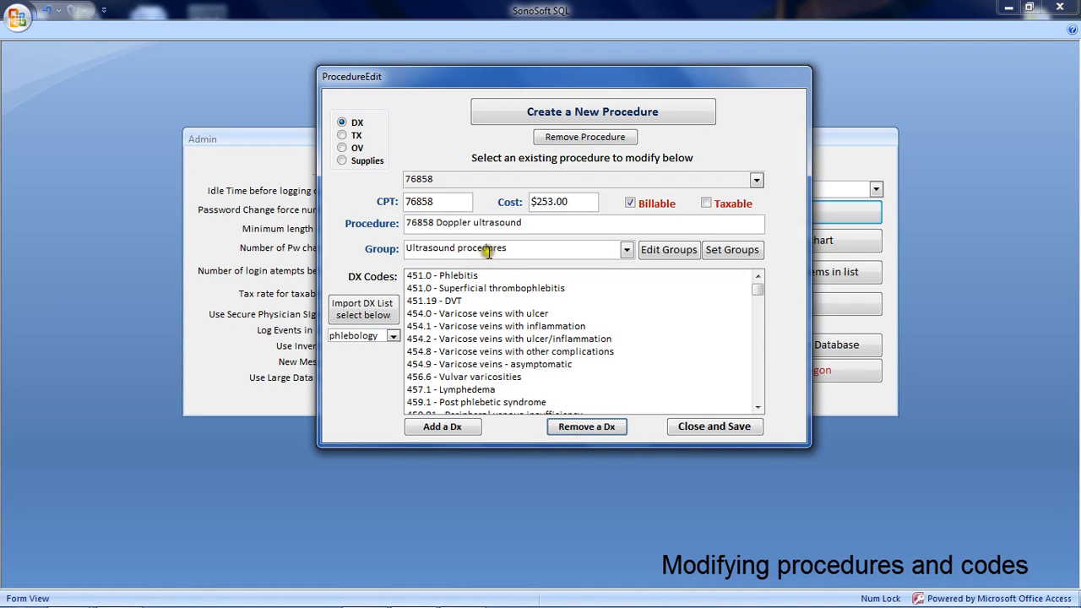
pyautogui.click(493, 389)
pyautogui.click(580, 428)
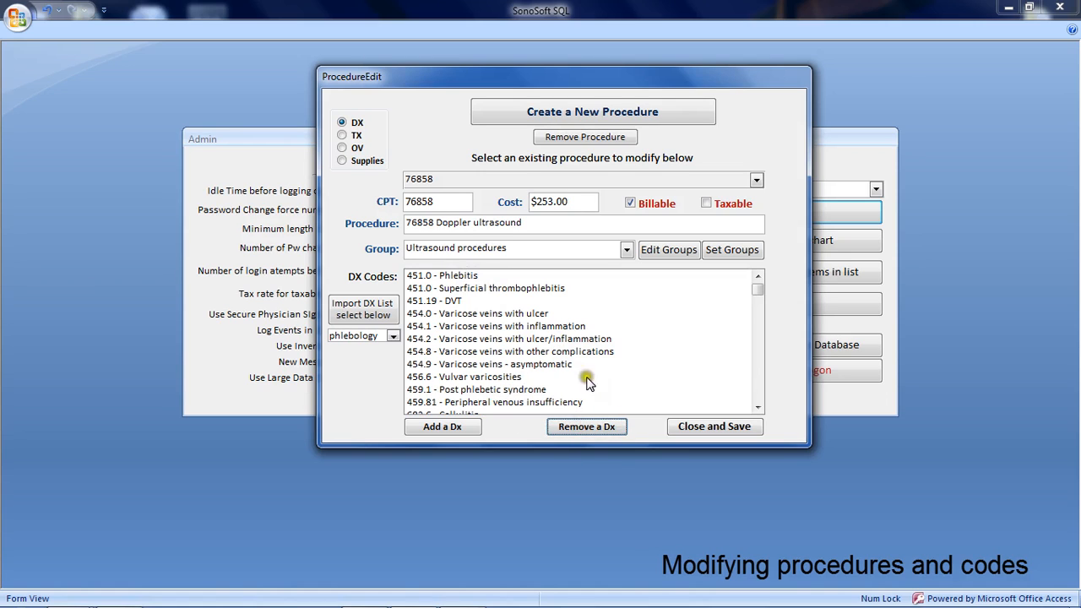
pyautogui.moveTo(748, 288); pyautogui.dragTo(743, 350)
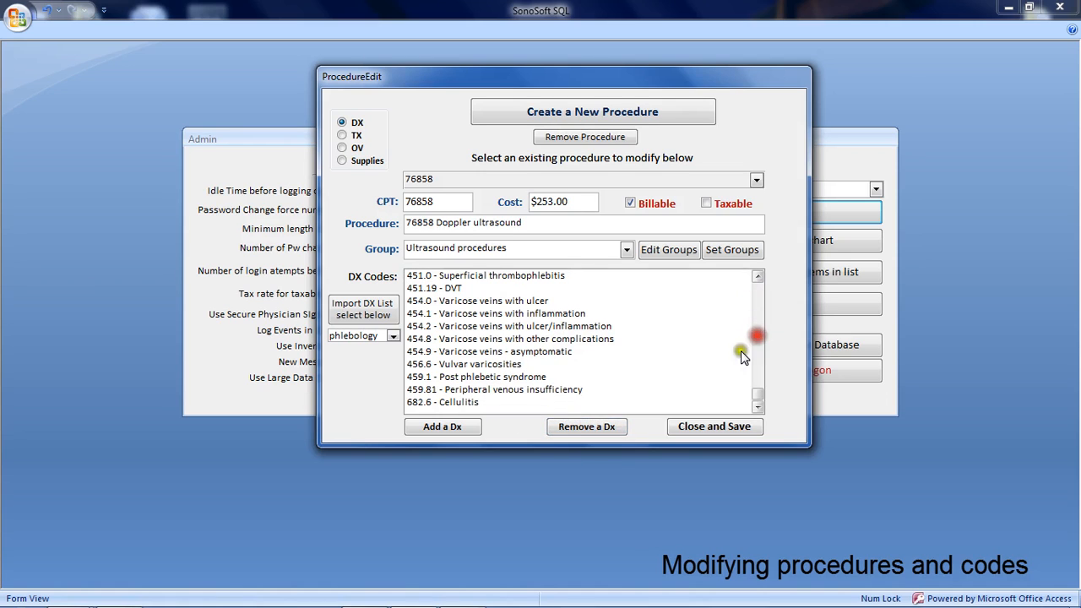
pyautogui.click(488, 402)
pyautogui.click(579, 427)
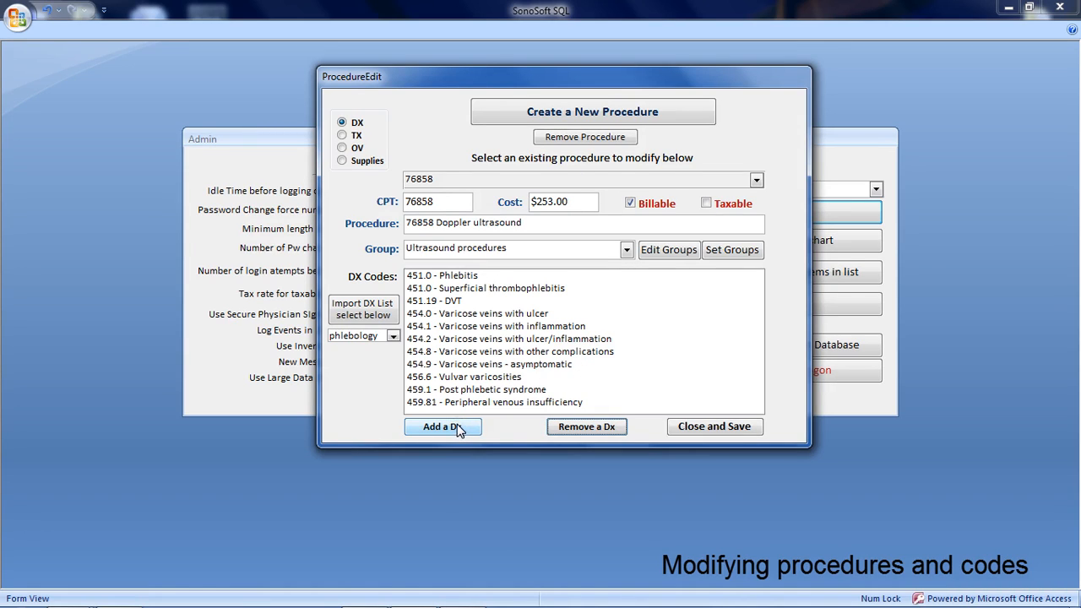
pyautogui.click(700, 427)
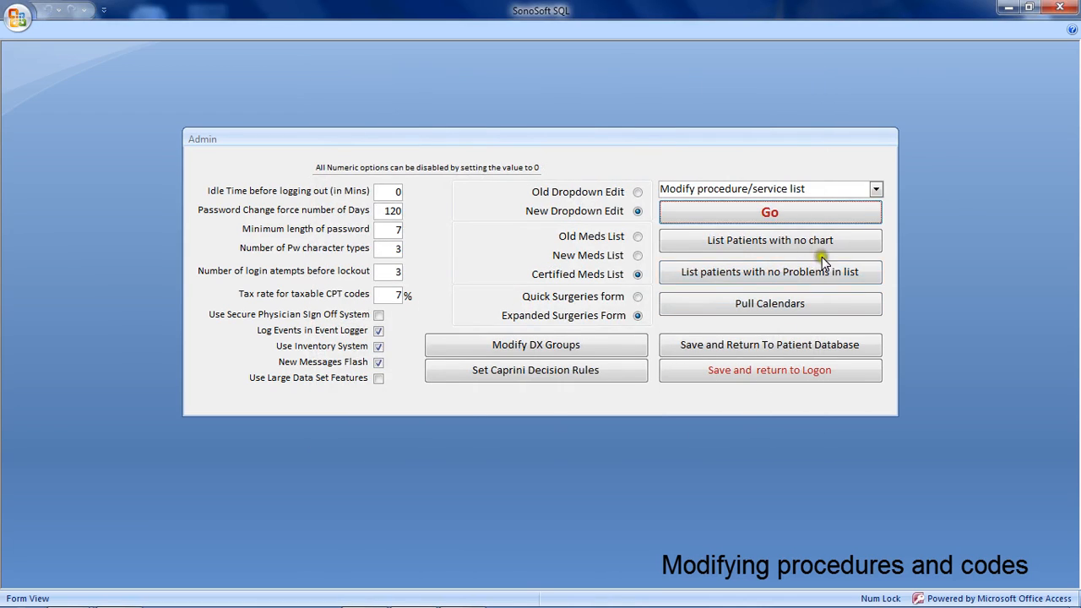
# Reopen the procedure/service list for modification, load procedure 76858 Doppler ultrasound and set its cost to $259.00.
pyautogui.click(820, 212)
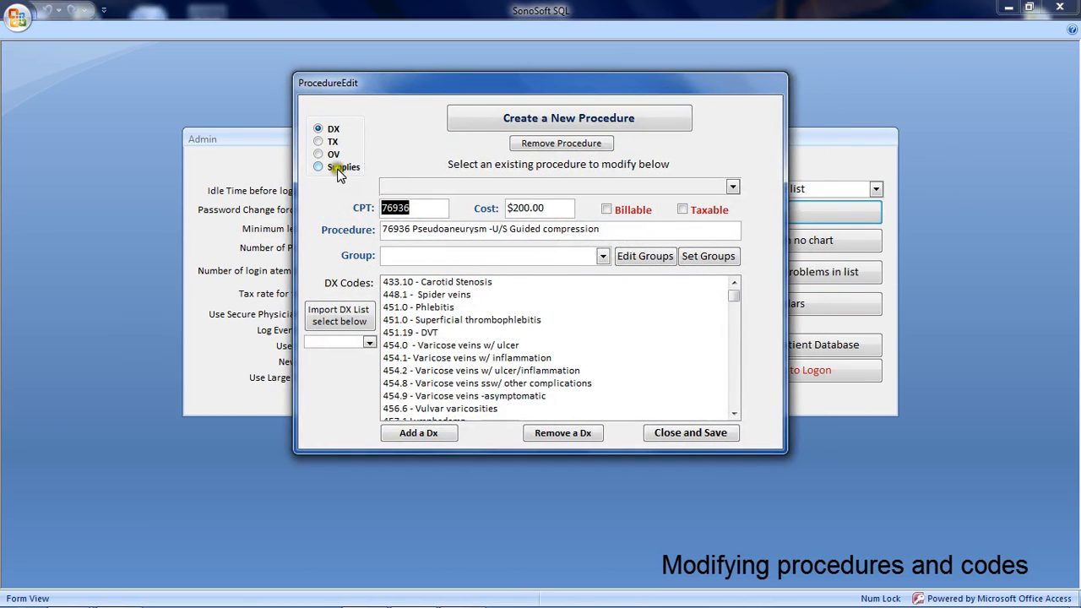
pyautogui.click(732, 188)
pyautogui.scroll(-5, 664, 287)
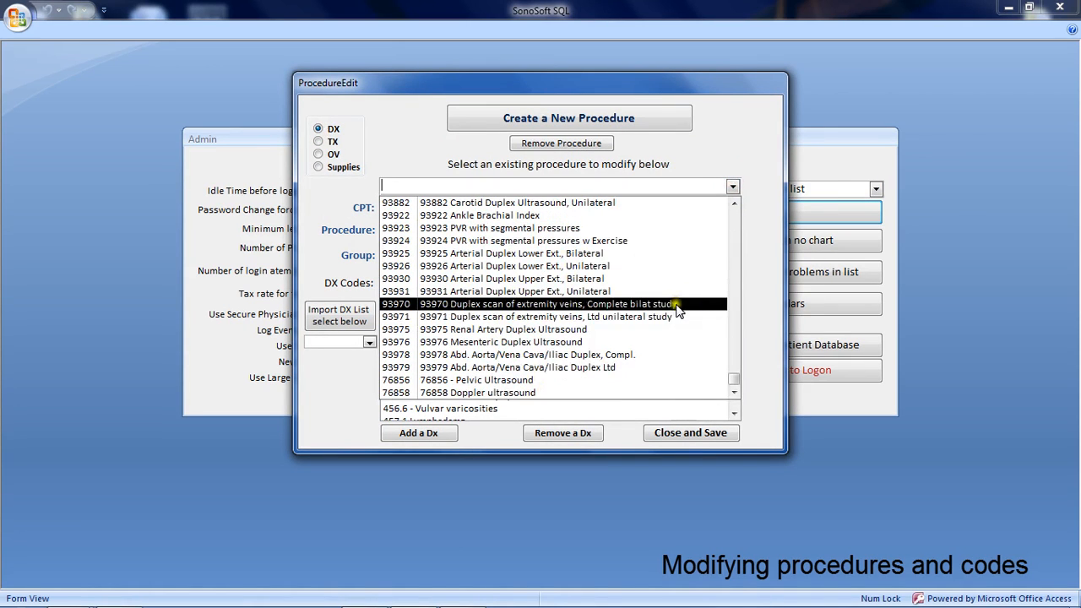
pyautogui.click(526, 393)
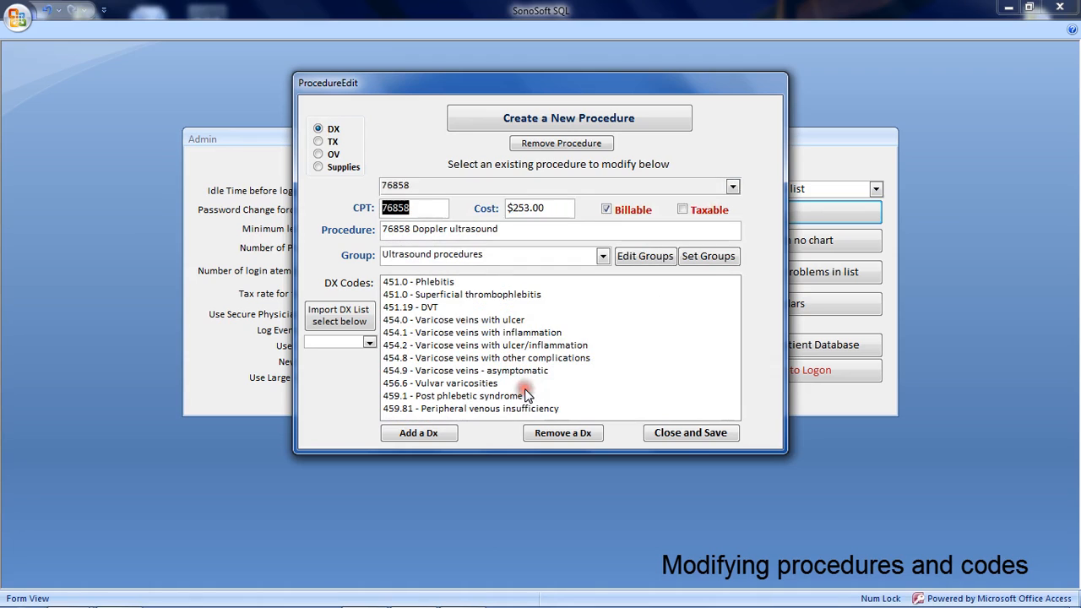
pyautogui.click(525, 207)
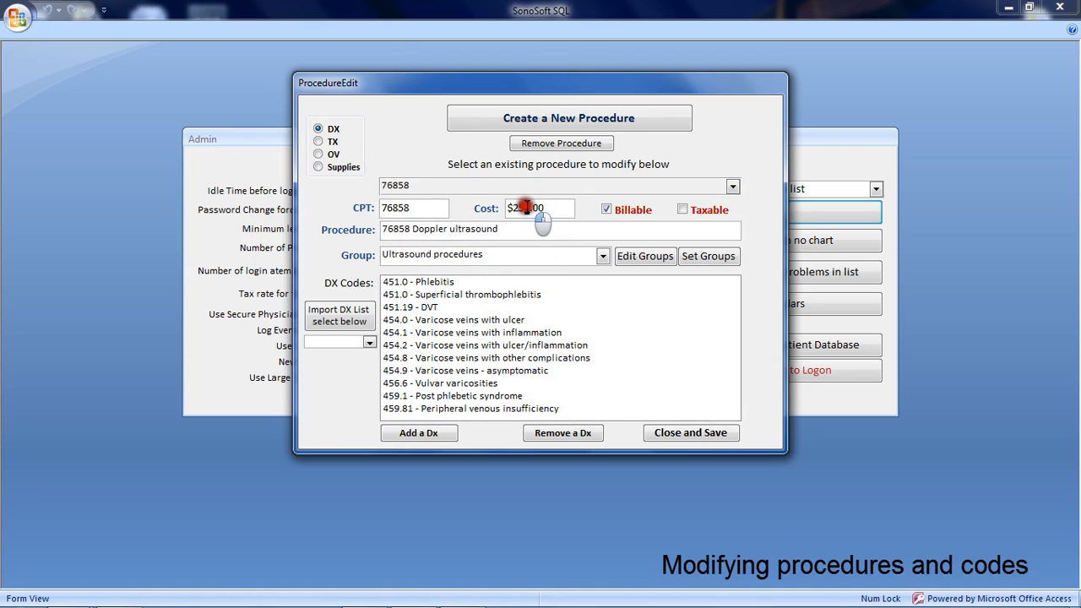
pyautogui.moveTo(527, 207); pyautogui.dragTo(522, 208)
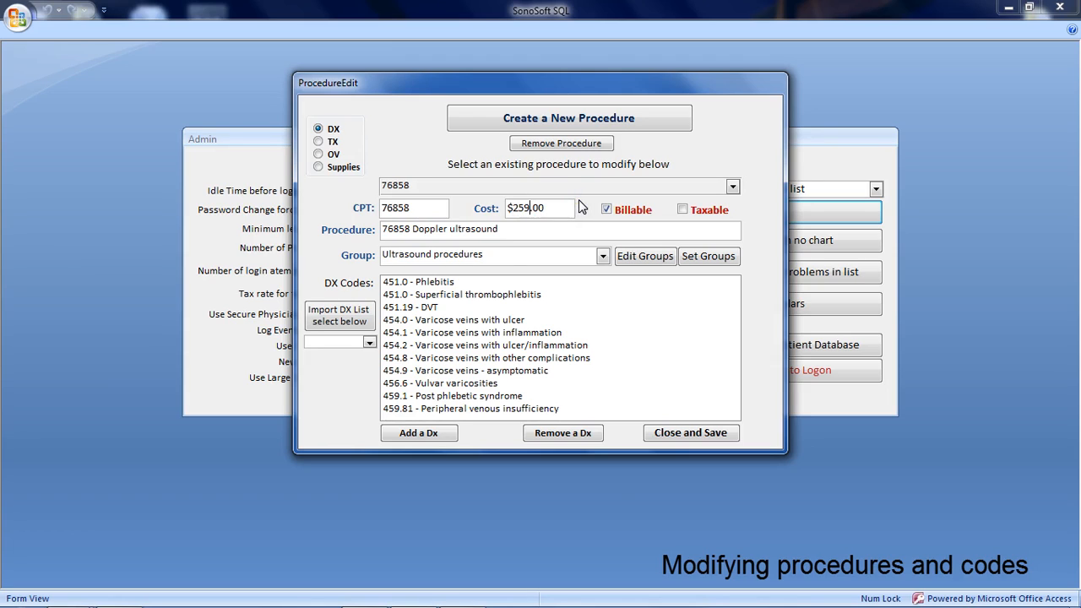
pyautogui.click(564, 230)
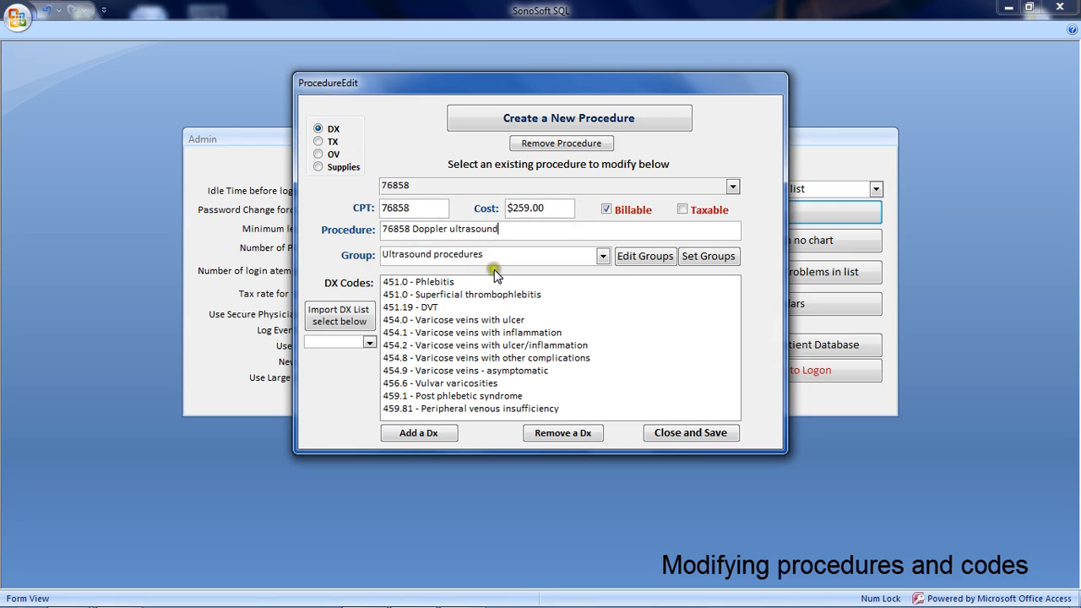
# Delete the 76858 Doppler ultrasound procedure, check the existing procedures for its removal, and save and close the procedure editor.
pyautogui.click(569, 143)
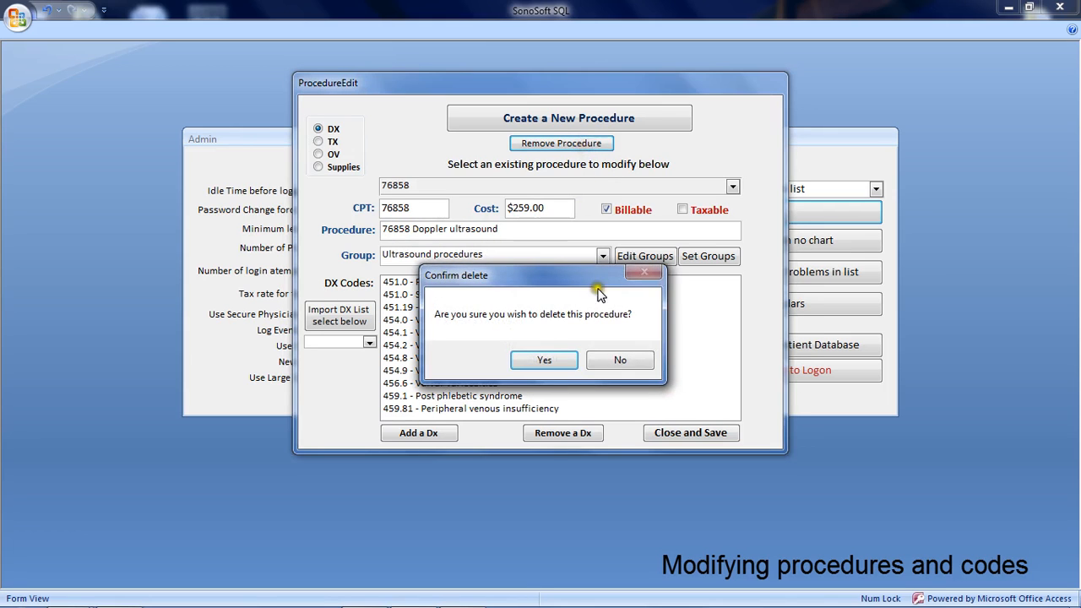
pyautogui.click(549, 359)
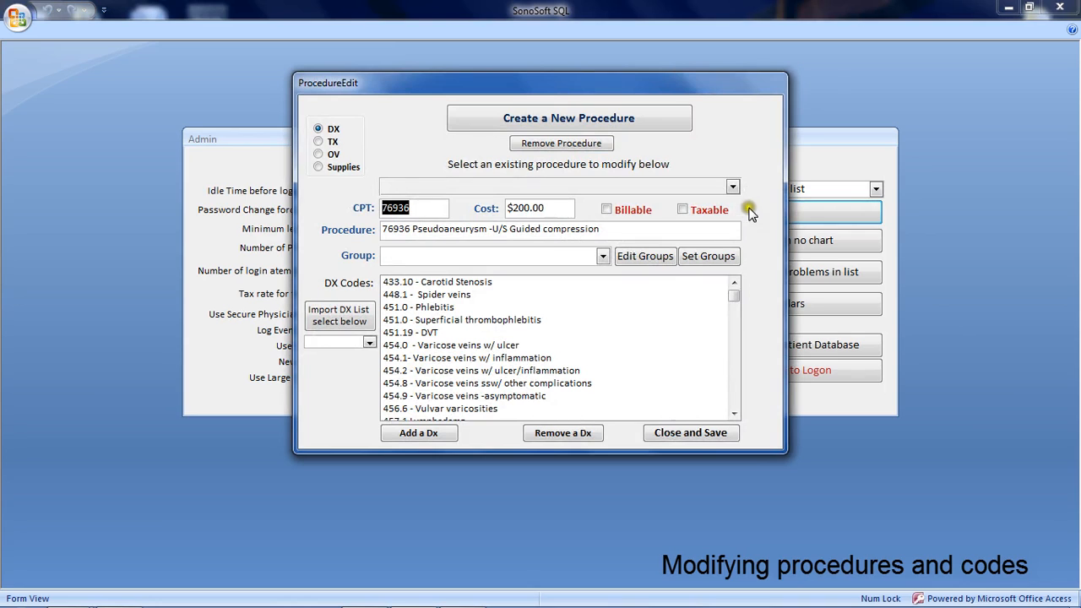
pyautogui.click(732, 186)
pyautogui.scroll(-5, 639, 355)
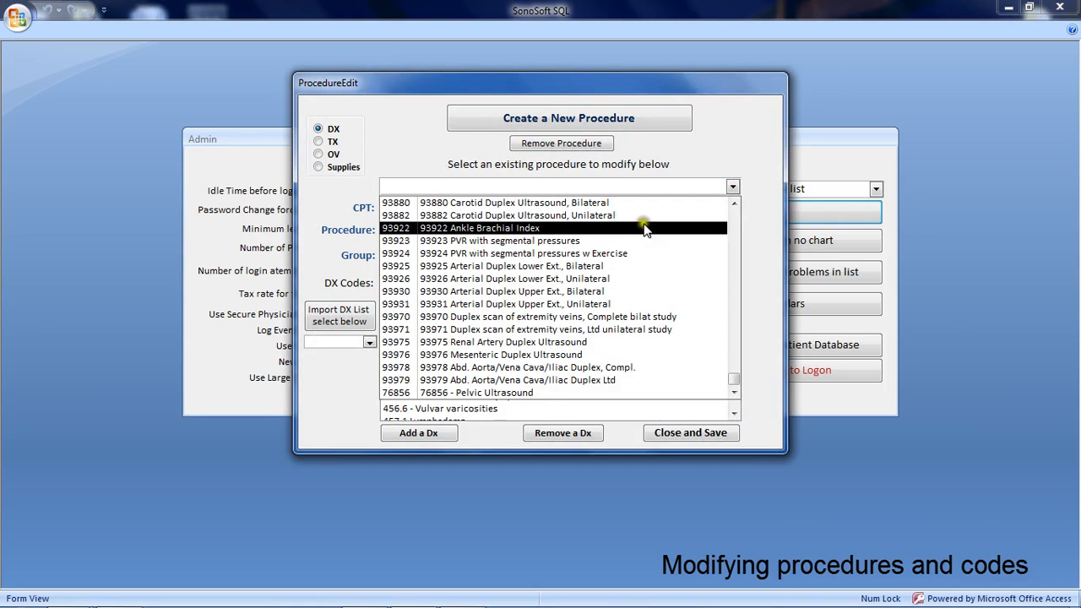
pyautogui.click(741, 149)
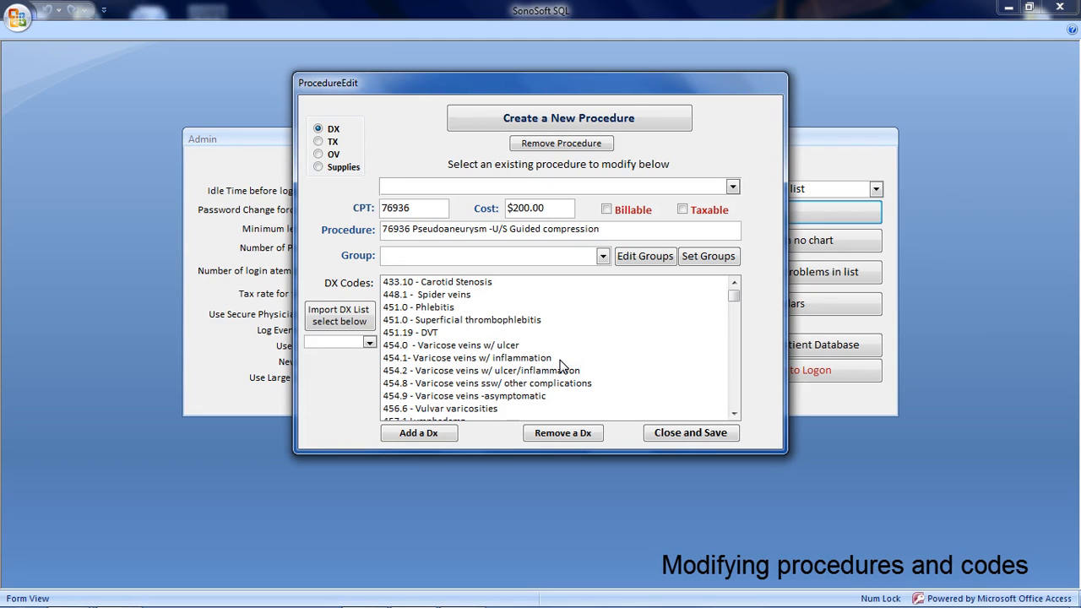
pyautogui.click(647, 431)
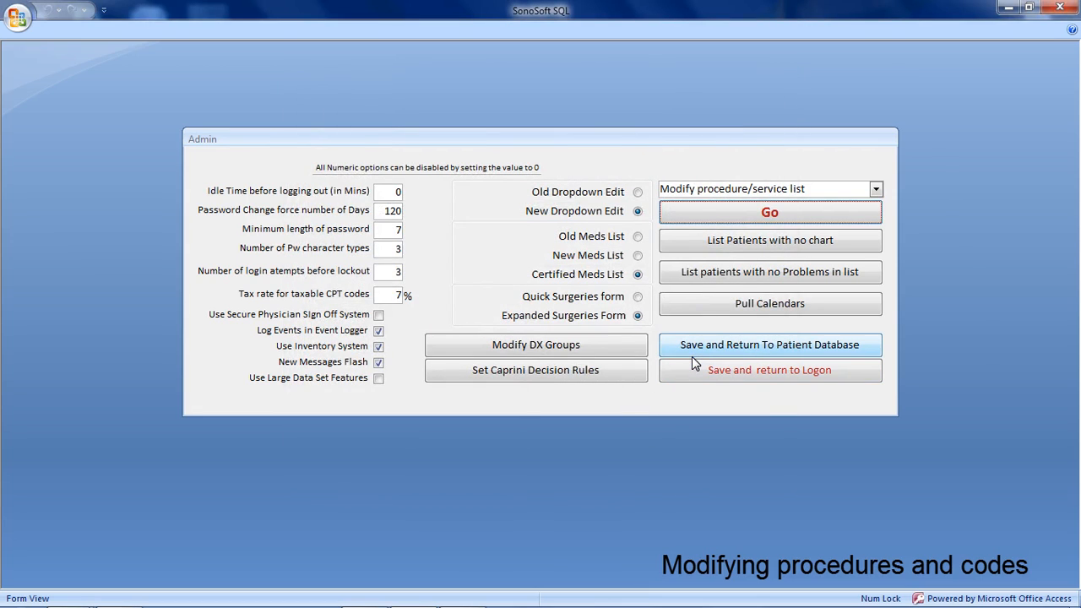